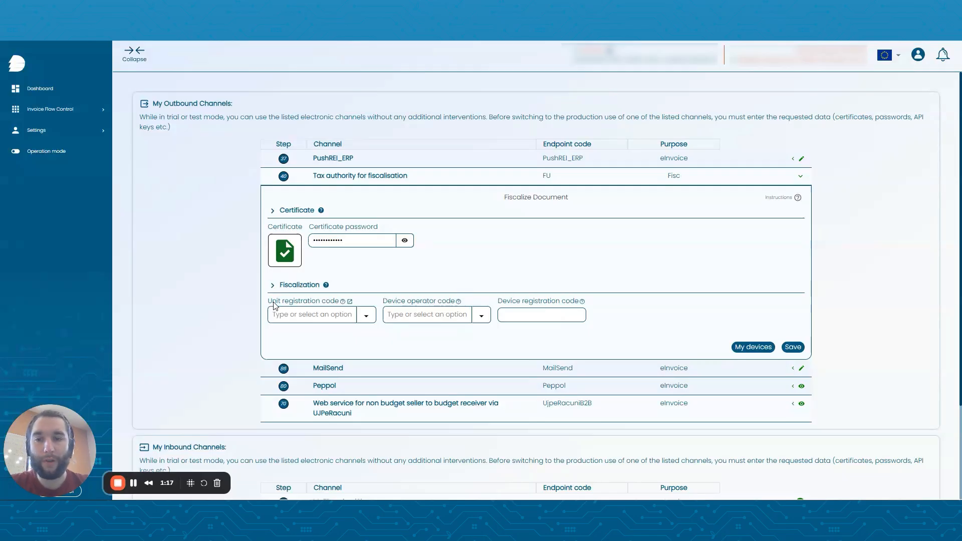
Set the unit registration code to P1, enter the device operator code, set the device registration code to D1, and save the fiscalization settings.
left_click(286, 311)
type("Pl")
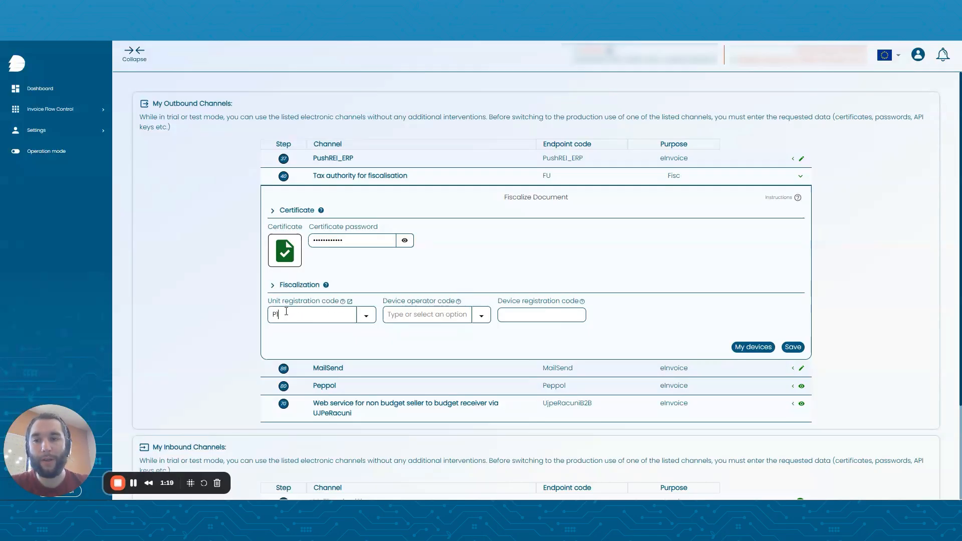
left_click(430, 314)
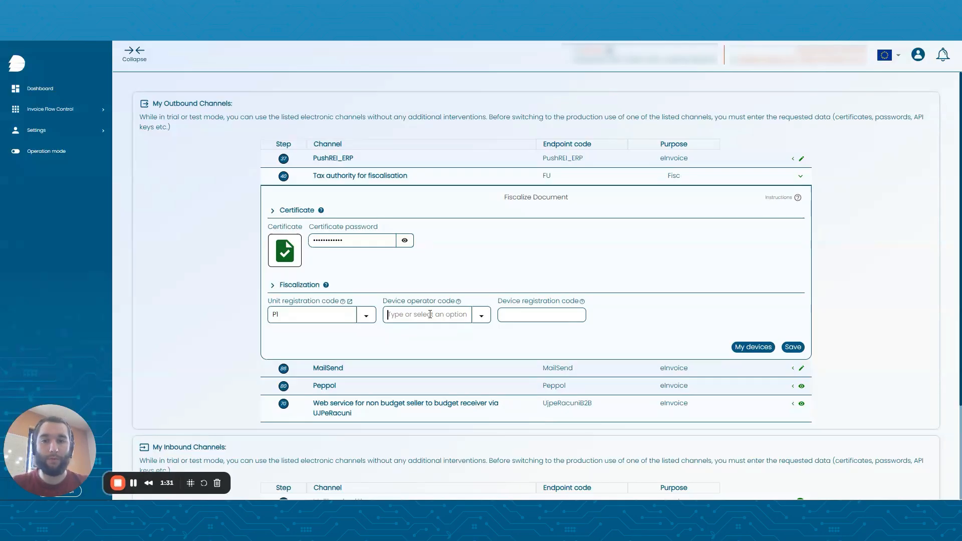
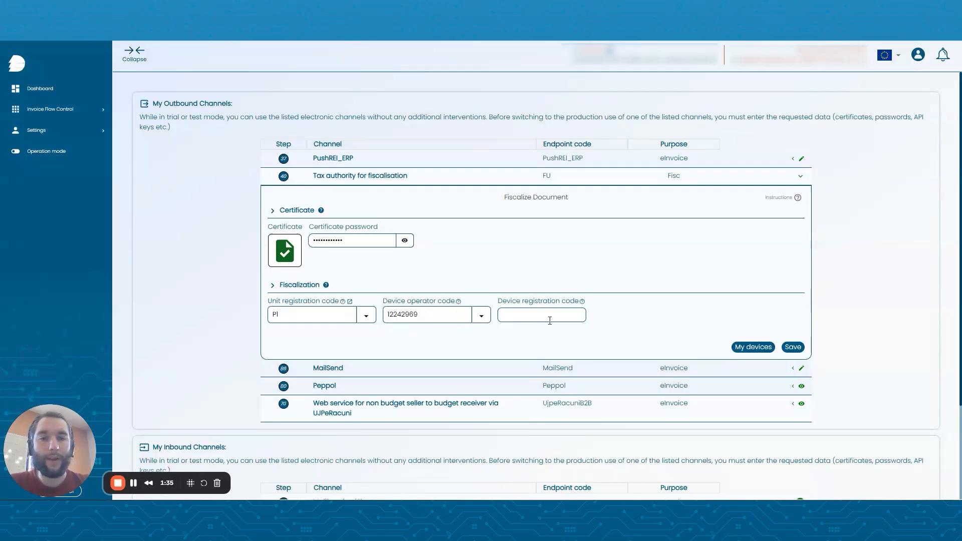
type("DI")
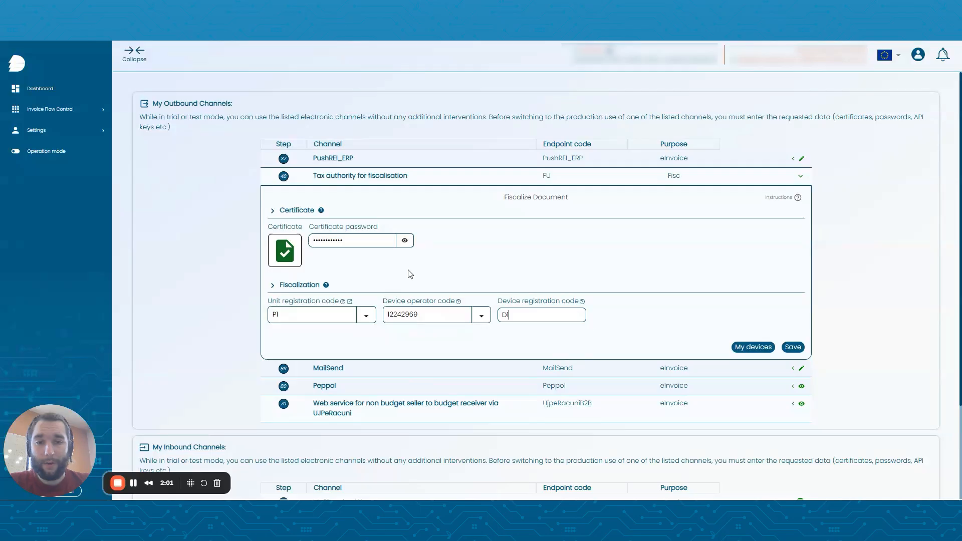
left_click(792, 348)
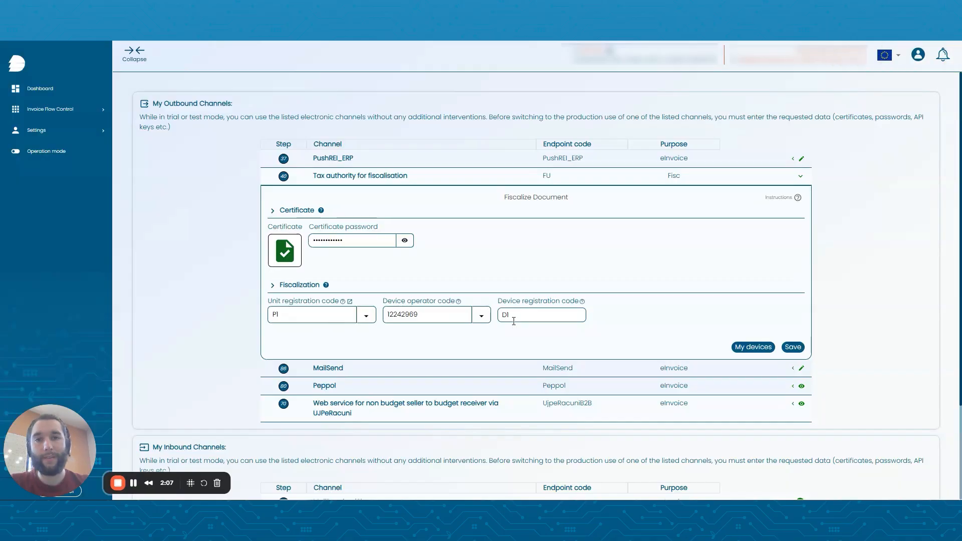
Open the linked miniBlagajna site for the unit registration code and sign in through the central eDavki login (KDP).
mouse_move(345, 305)
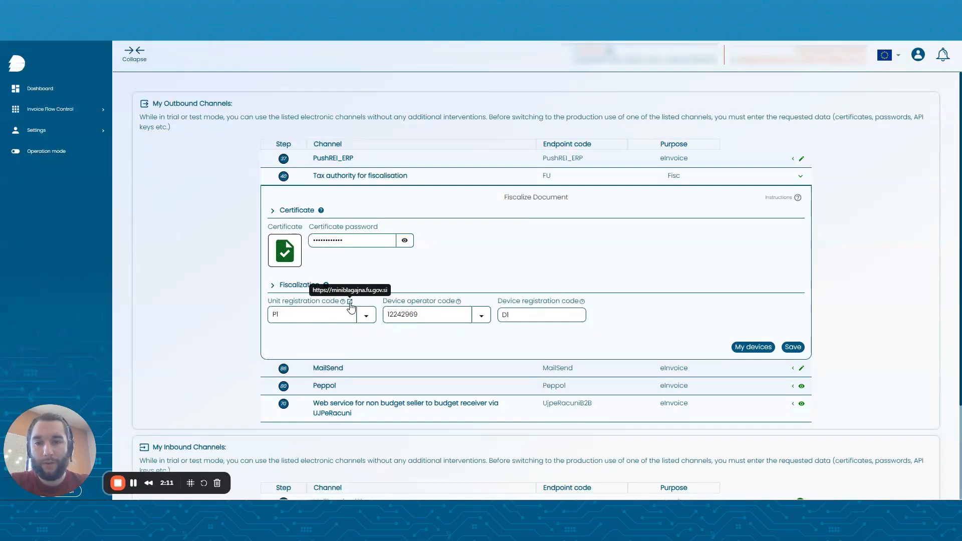
left_click(350, 302)
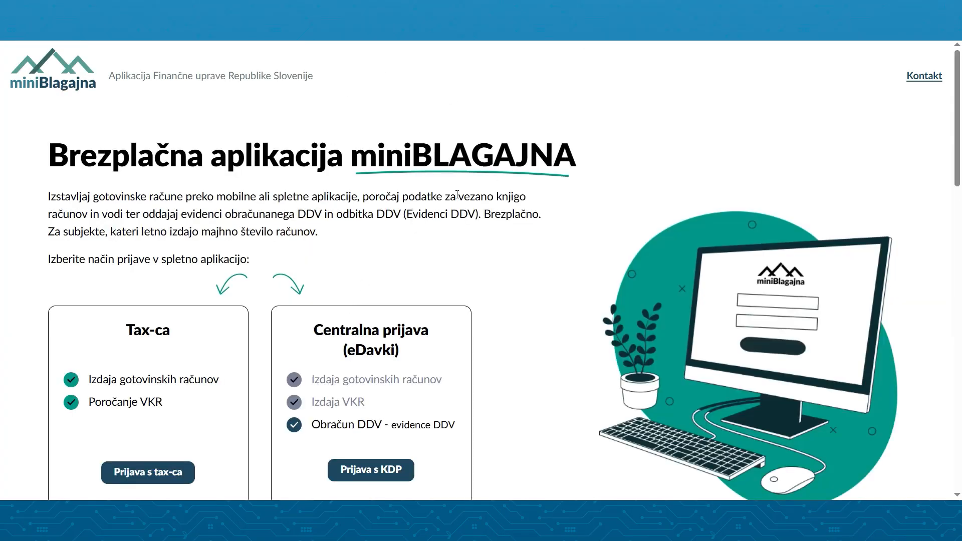
scroll(424, 159, "down", 2)
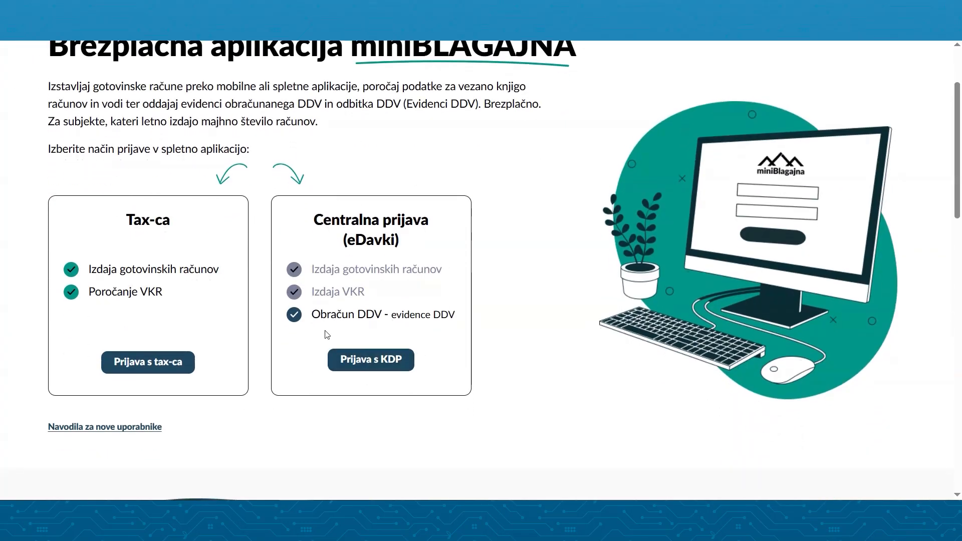
left_click(386, 369)
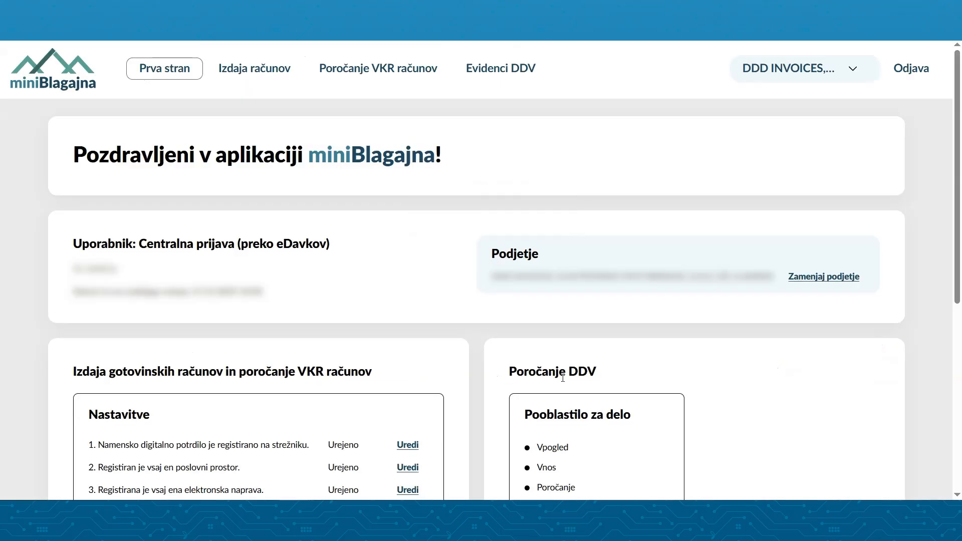
Examine the digital certificate registration page in the cash invoice settings and return to the settings overview.
scroll(489, 247, "down", 5)
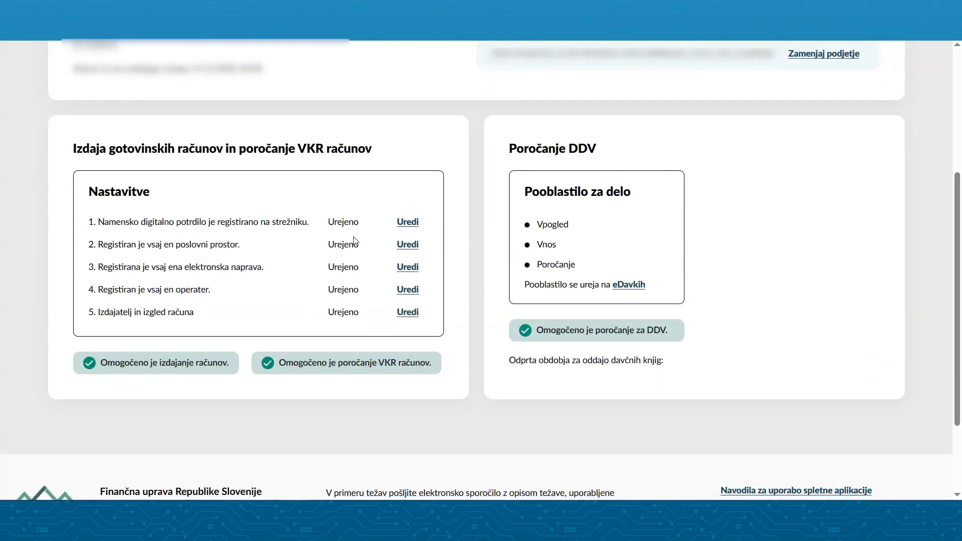
scroll(354, 240, "up", 1)
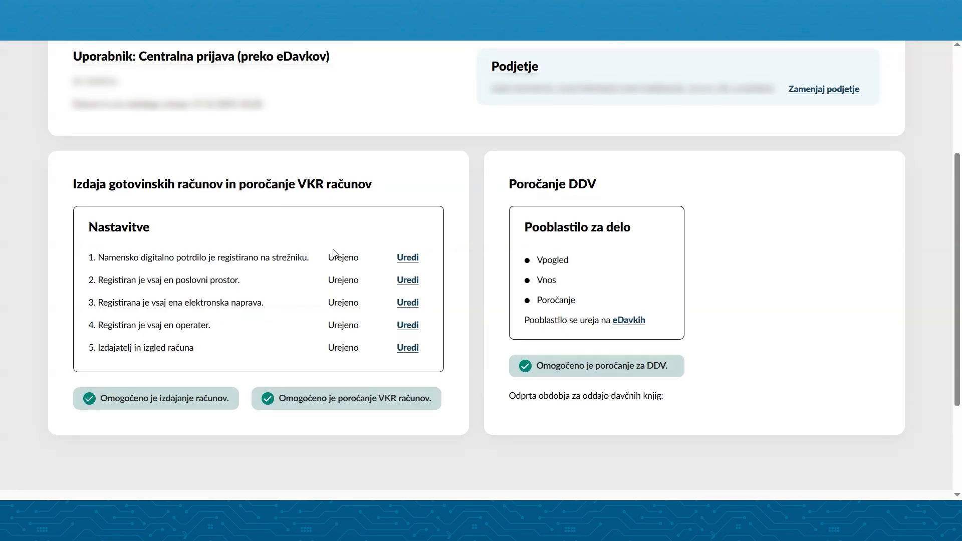
left_click(408, 258)
scroll(410, 260, "up", 1)
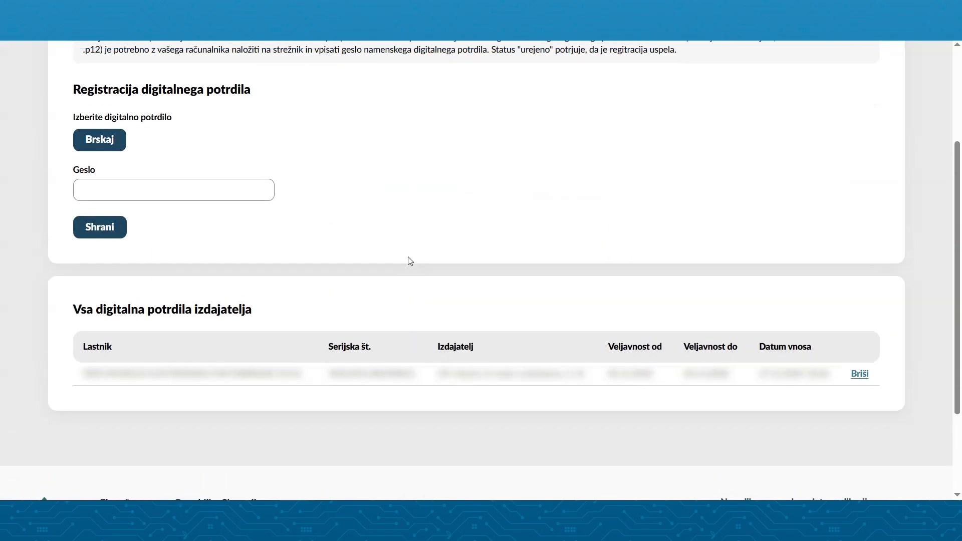
scroll(170, 174, "up", 3)
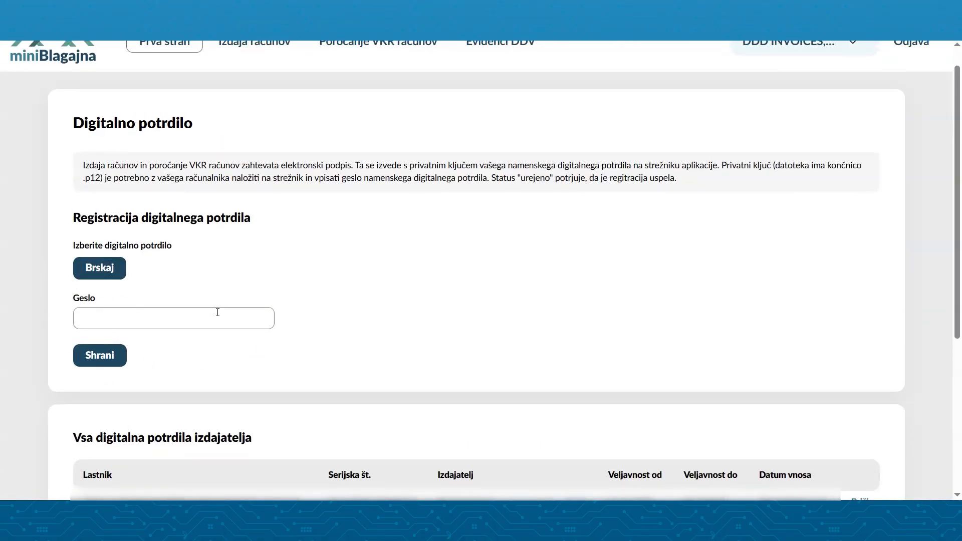
scroll(148, 367, "down", 3)
scroll(426, 372, "left", 5)
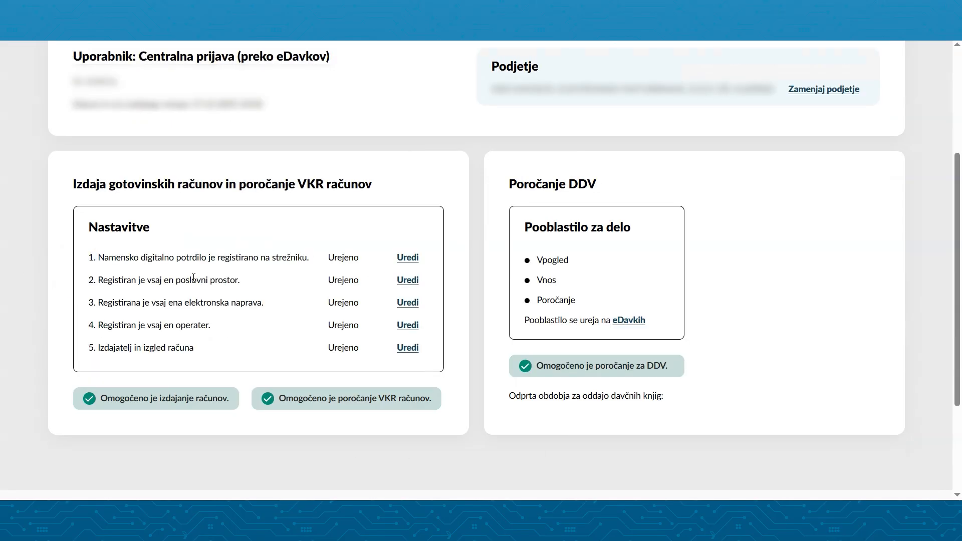
Open the business premises settings and check the code of the registered premises.
left_click(407, 279)
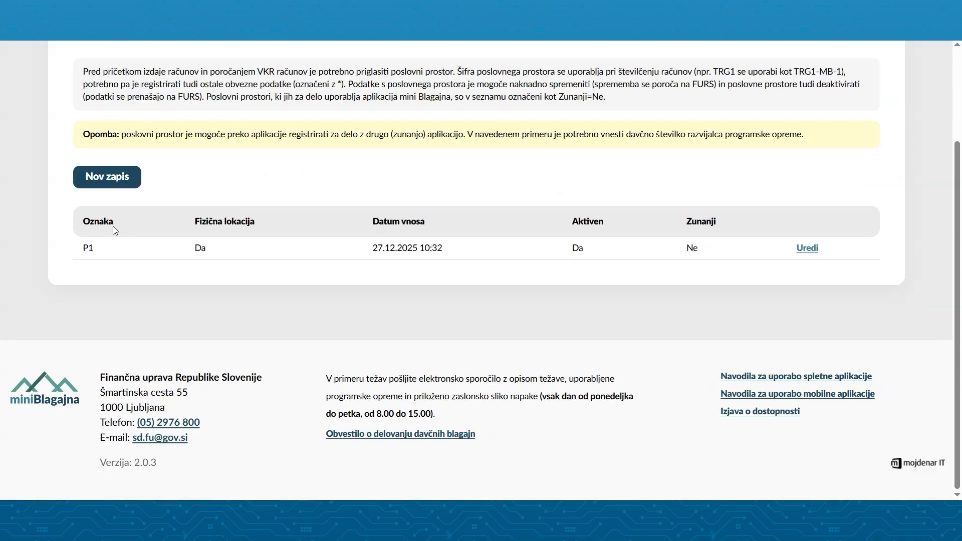
left_click_drag(77, 248, 110, 247)
left_click(110, 248)
Start a new business premises record with code P1, mark it as real estate, and go through its cadastral number fields.
left_click(124, 182)
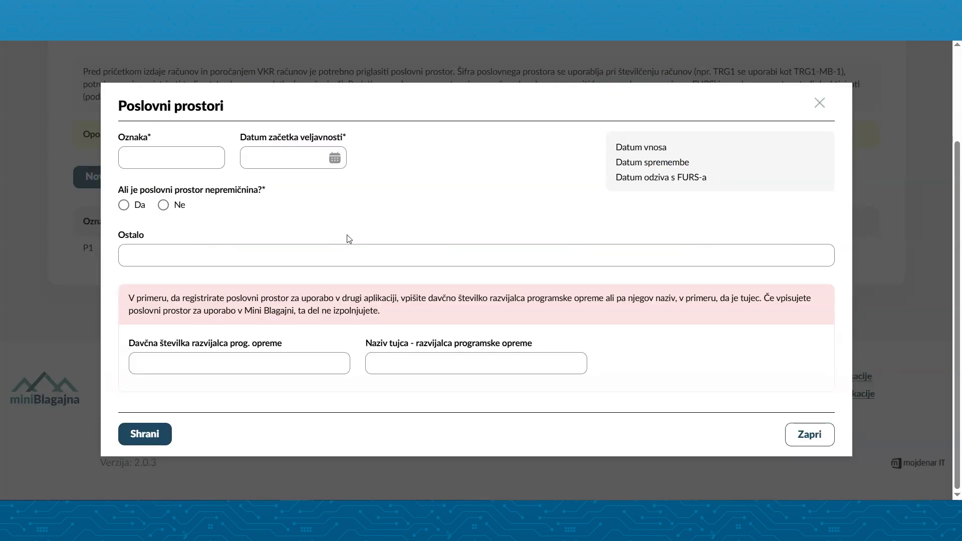
left_click(169, 163)
type("P1")
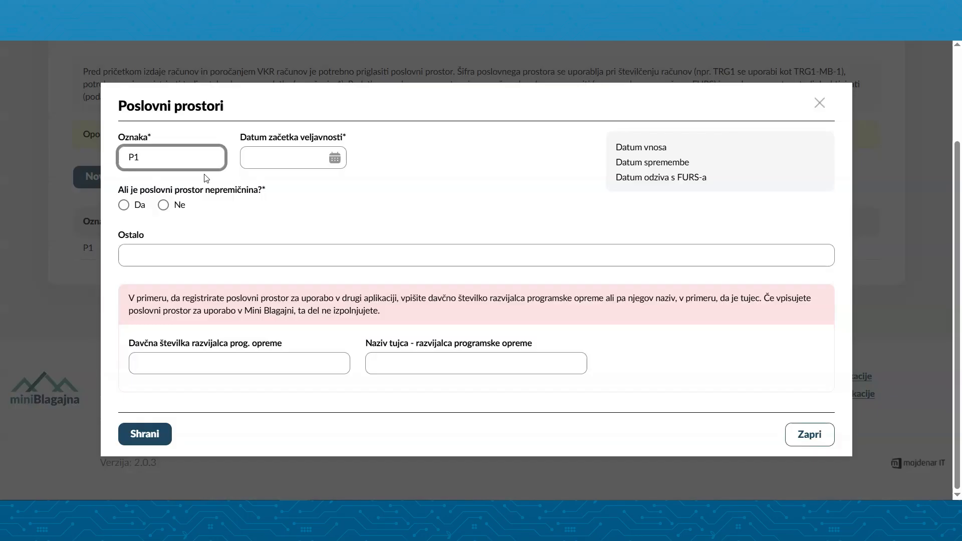
left_click(122, 206)
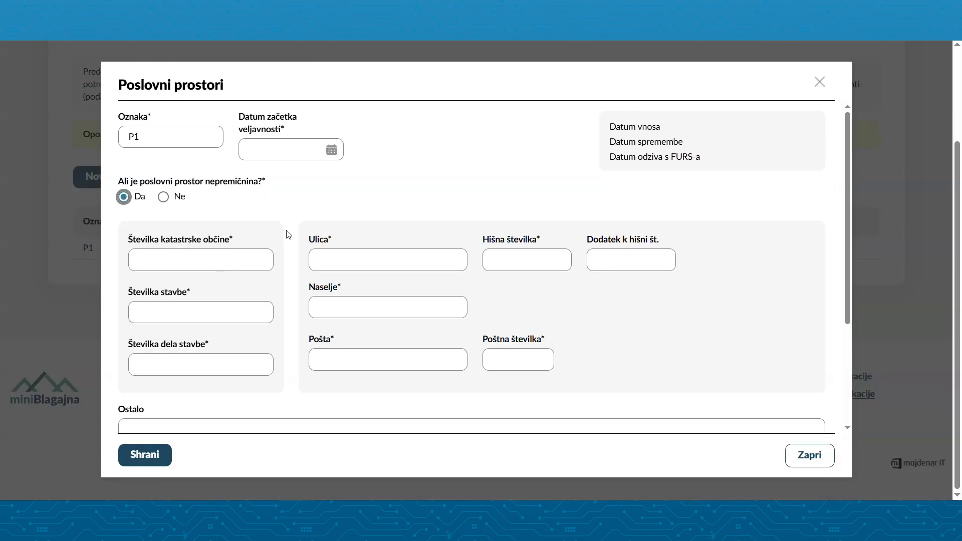
scroll(344, 232, "down", 1)
left_click(195, 215)
left_click(215, 266)
left_click(223, 317)
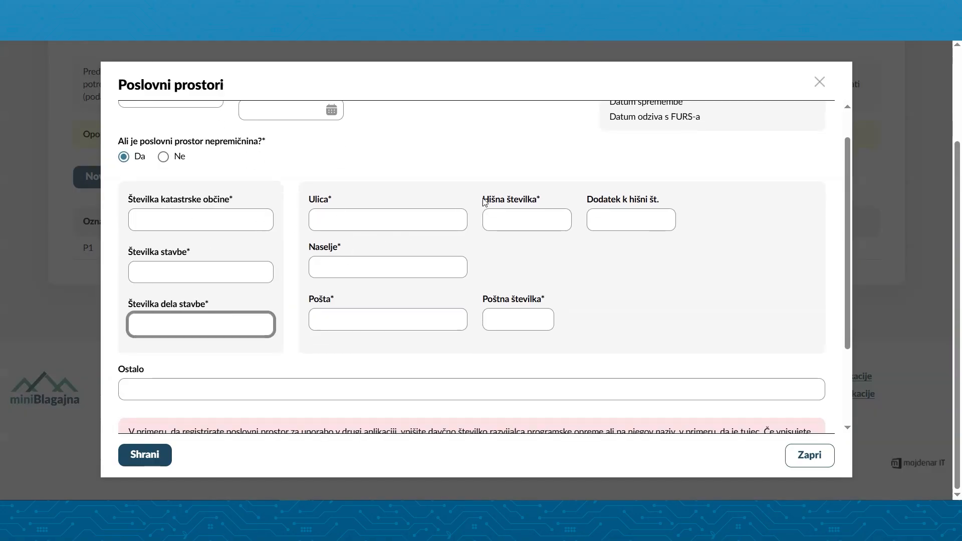
key("ctrl+Tab")
key("ctrl+l")
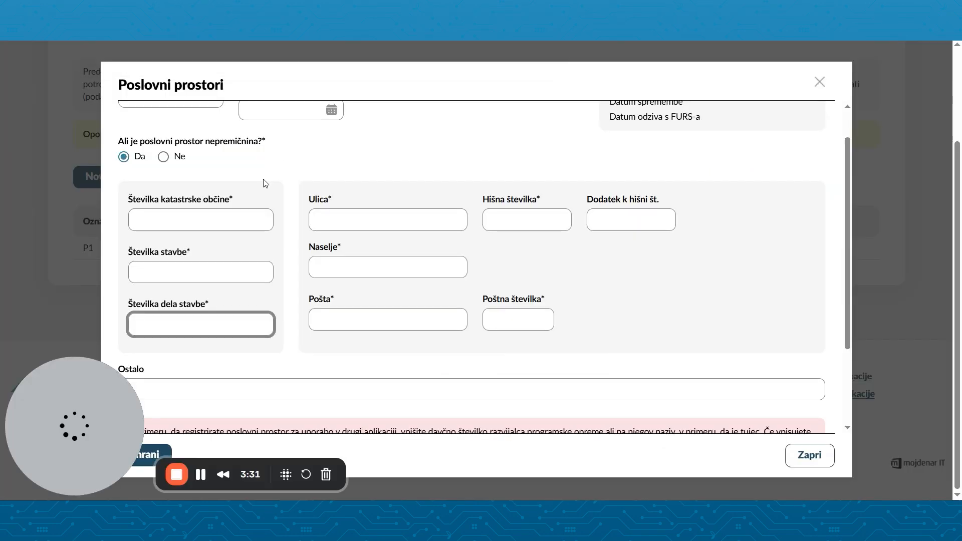
left_click(208, 222)
key("BackSpace")
key("BackSpace")
key("BackSpace")
key("BackSpace")
left_click(358, 223)
type("https://ipi.eprostor.gov.si/jv/")
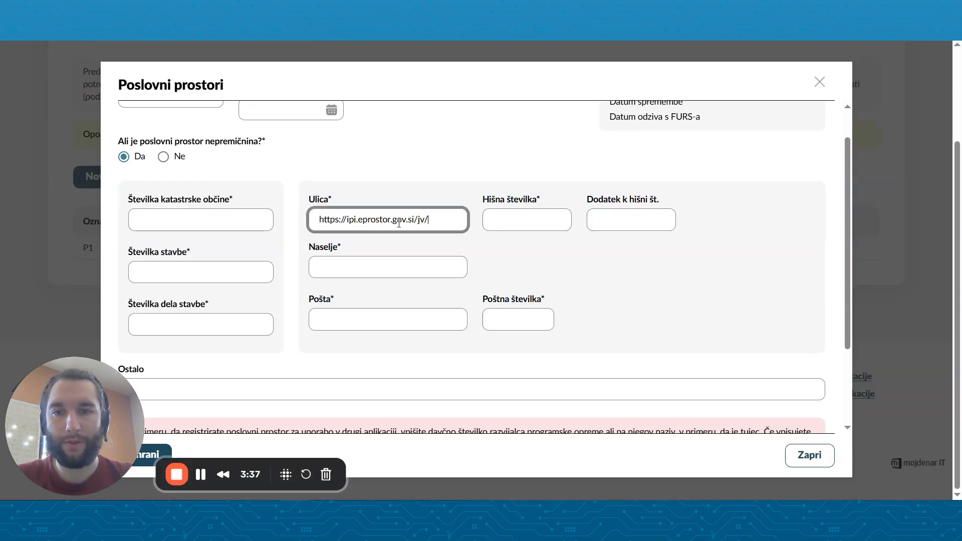
left_click_drag(435, 224, 310, 222)
key("BackSpace")
Switch to the Javni vpogled cadastral viewer and examine the building record's cadastral municipality and building number.
key("ctrl+Tab")
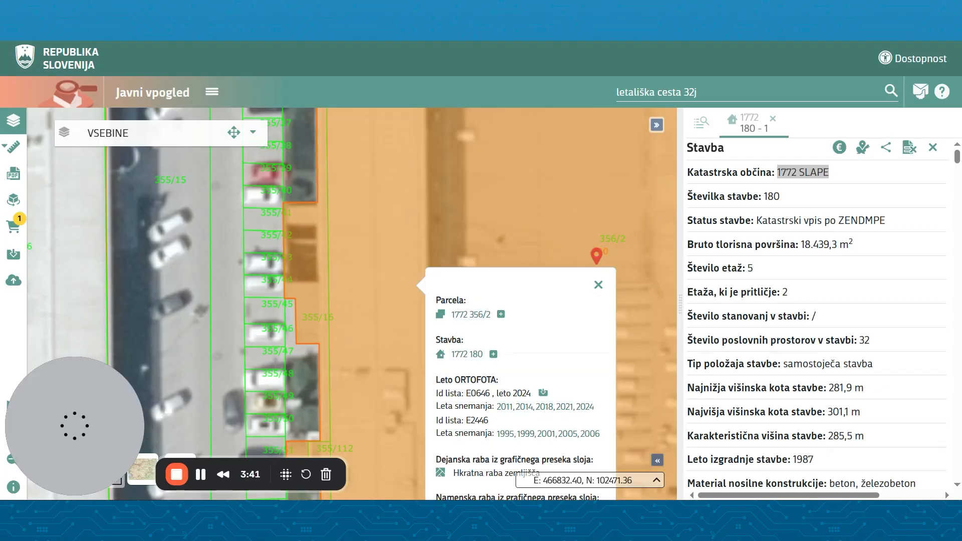
scroll(624, 289, "down", 2)
left_click(783, 294)
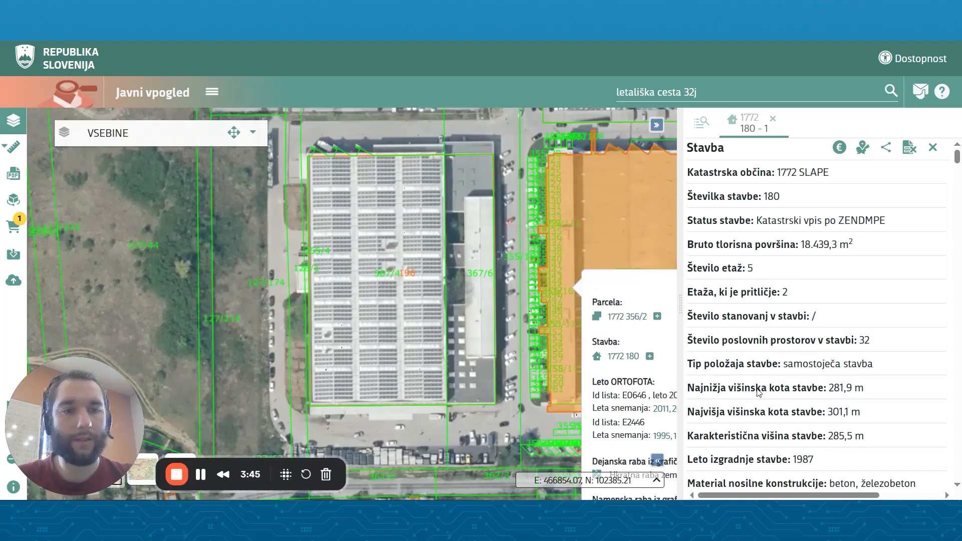
Return to miniBlagajna, review the remaining fields of the new business premises form, and close it without saving.
key("ctrl+Tab")
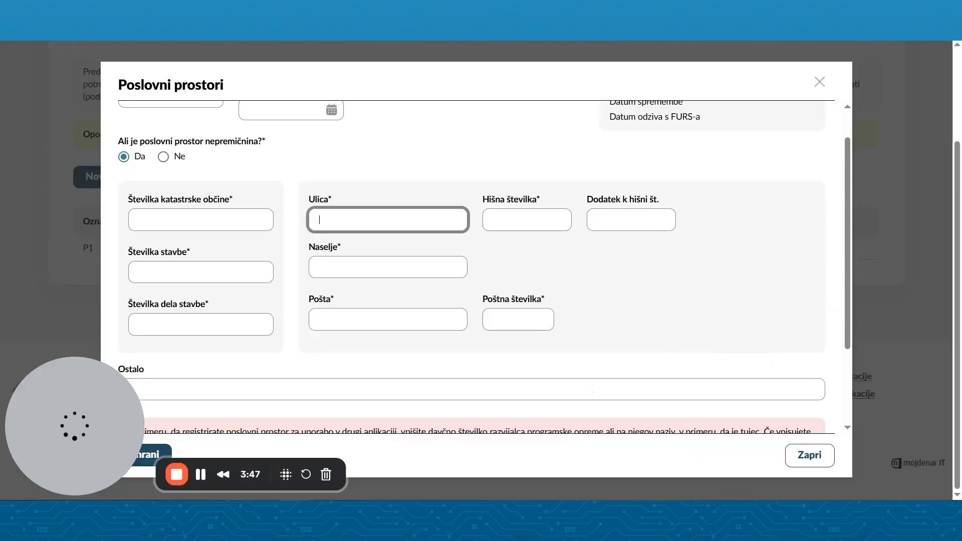
left_click(184, 221)
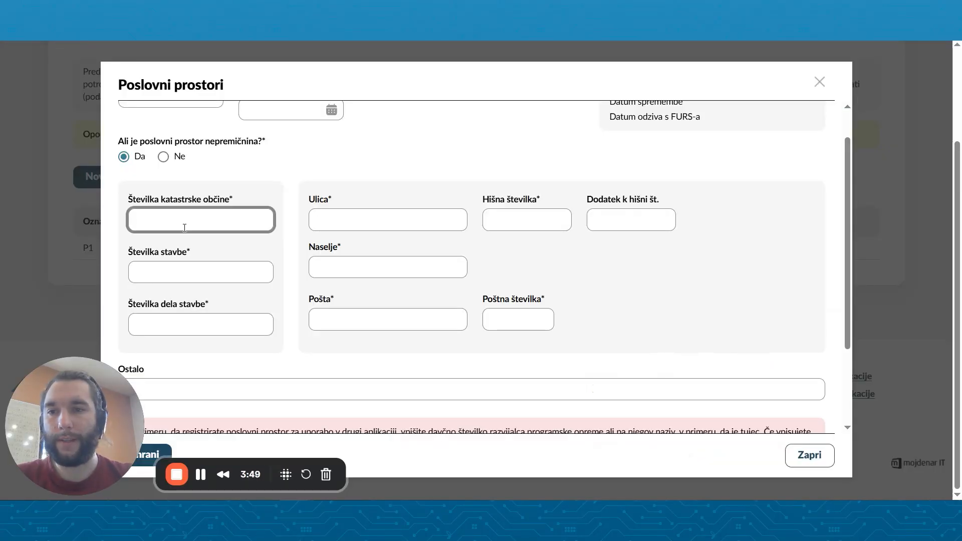
left_click(202, 272)
left_click_drag(214, 300, 391, 251)
left_click_drag(576, 270, 366, 188)
scroll(376, 183, "down", 1)
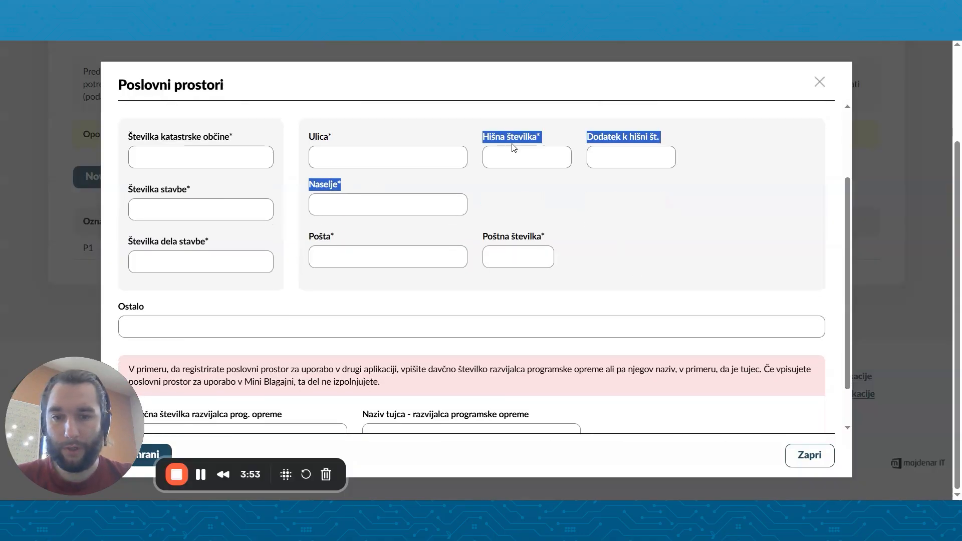
scroll(427, 202, "down", 1)
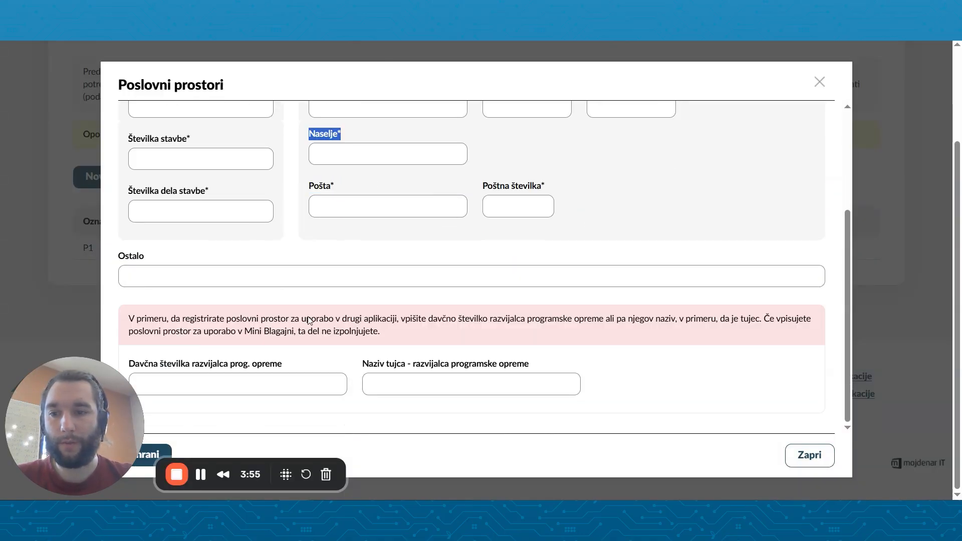
left_click(797, 457)
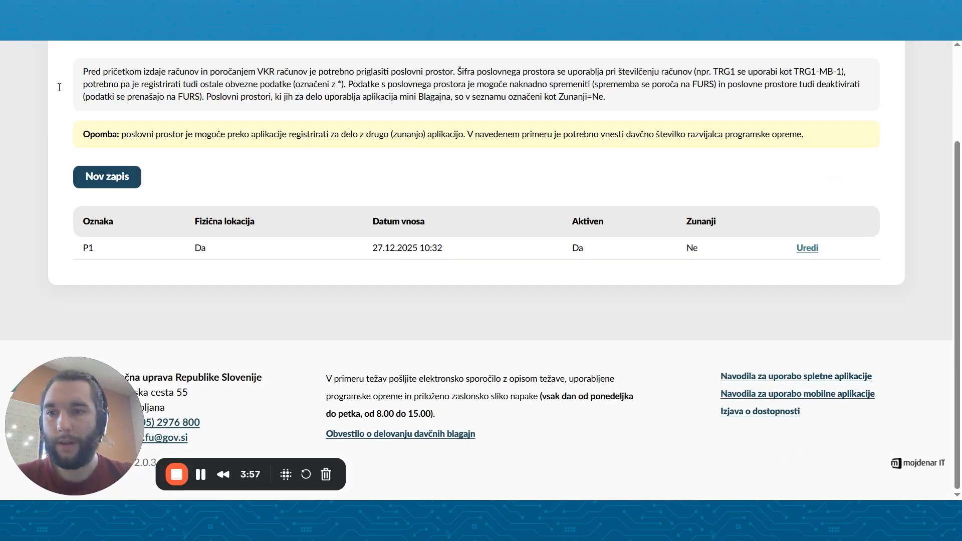
Open the electronic devices settings, view the form for a new device record, and close it without saving.
scroll(289, 206, "up", 3)
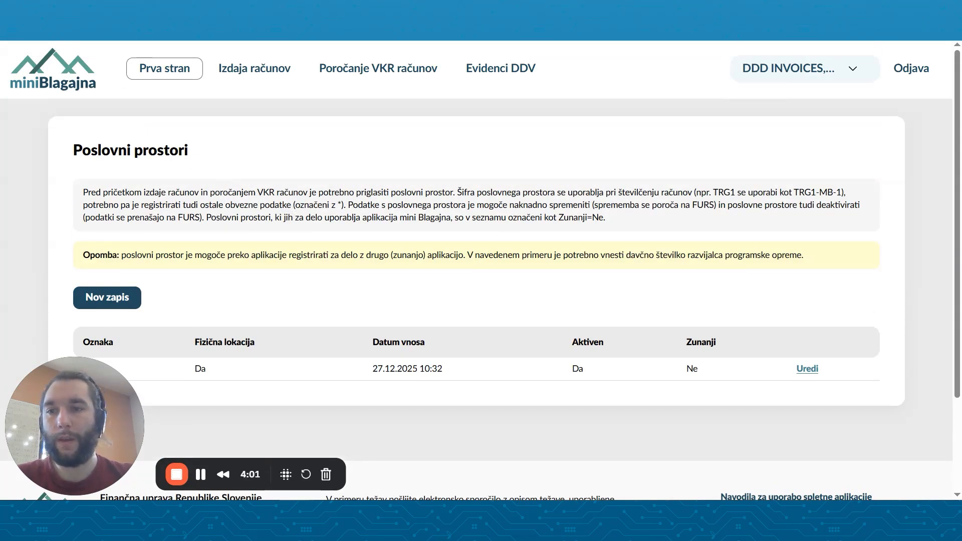
key("alt+Left")
left_click_drag(89, 419, 850, 397)
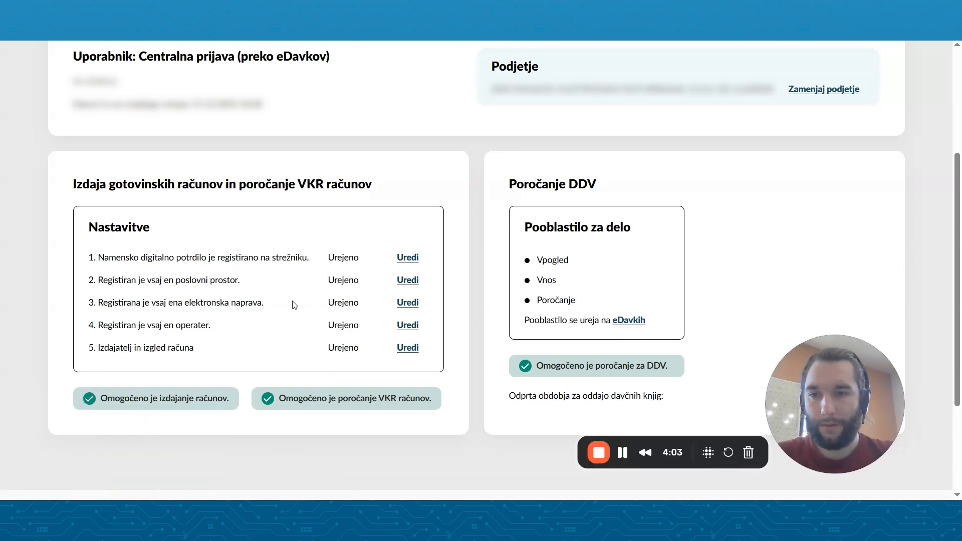
left_click(408, 307)
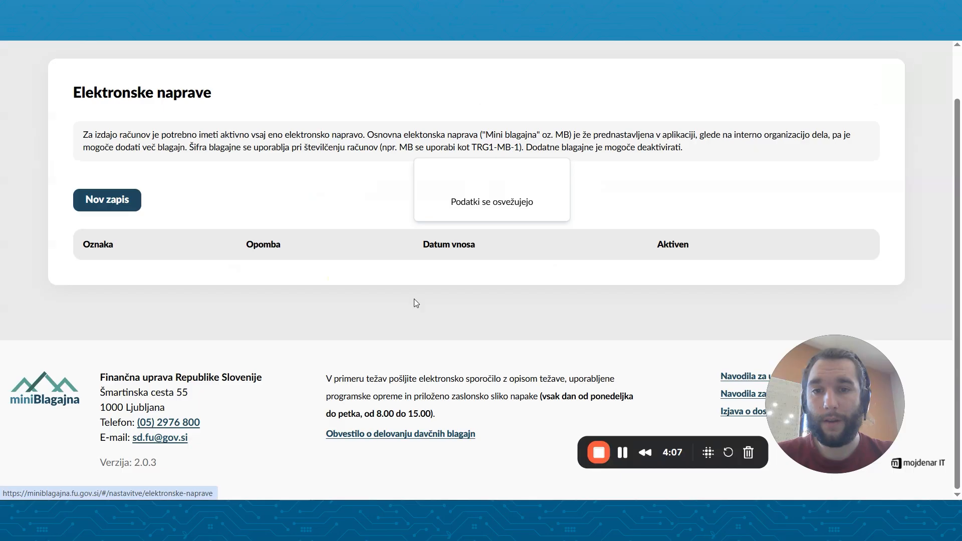
left_click(85, 177)
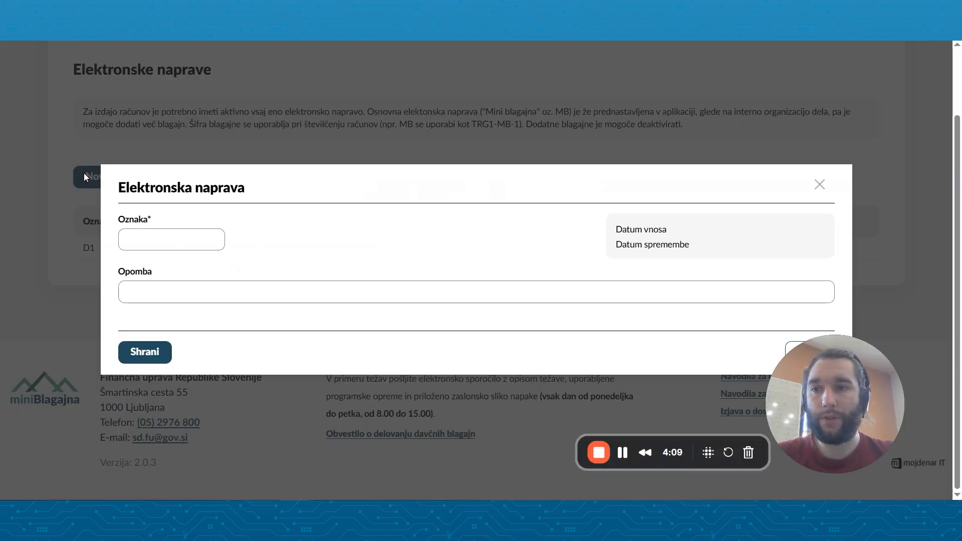
left_click(819, 185)
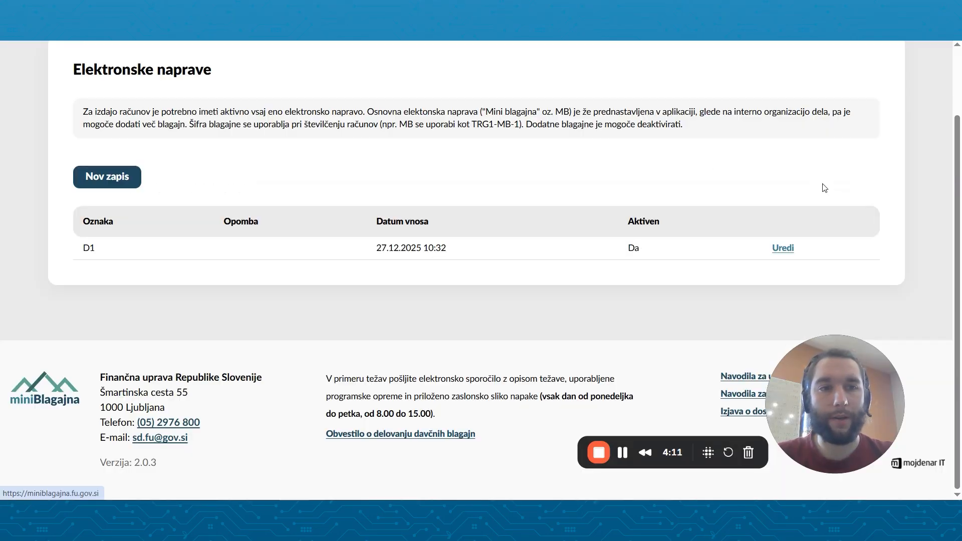
Return to the settings overview, open the operators settings, and start a new operator record.
key("alt+Left")
left_click(400, 323)
left_click(122, 185)
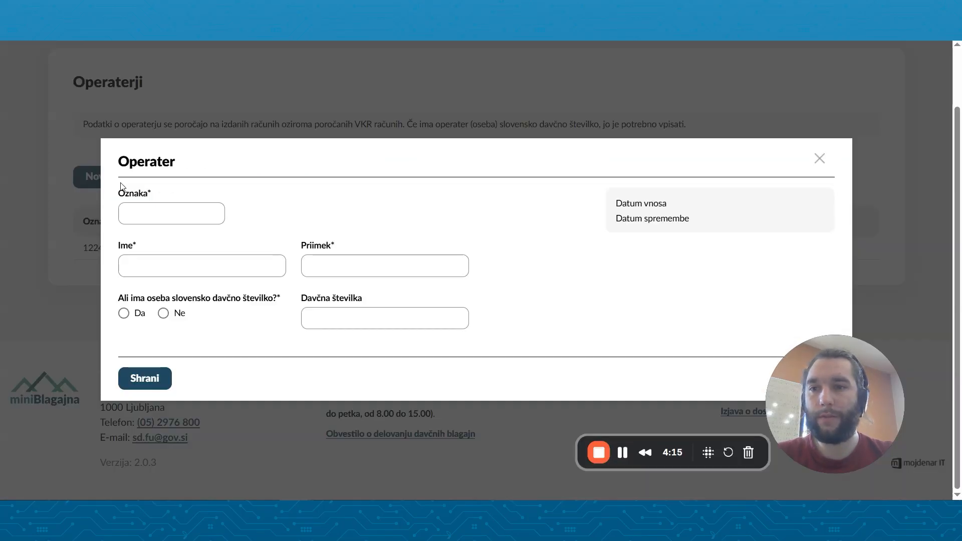
Go through the new operator's code, name and tax number fields, answering Da for a Slovenian tax number, and leave without saving.
left_click(155, 224)
left_click(165, 263)
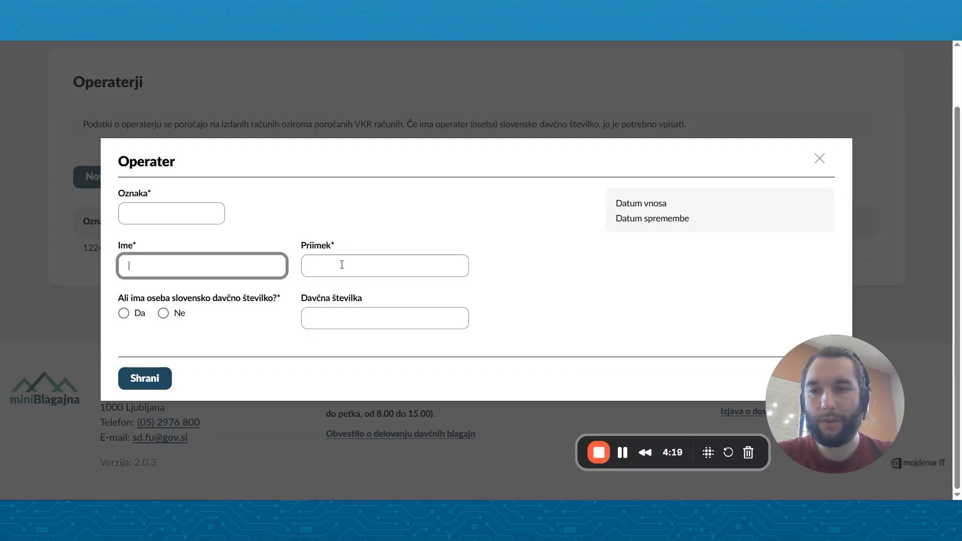
left_click(124, 313)
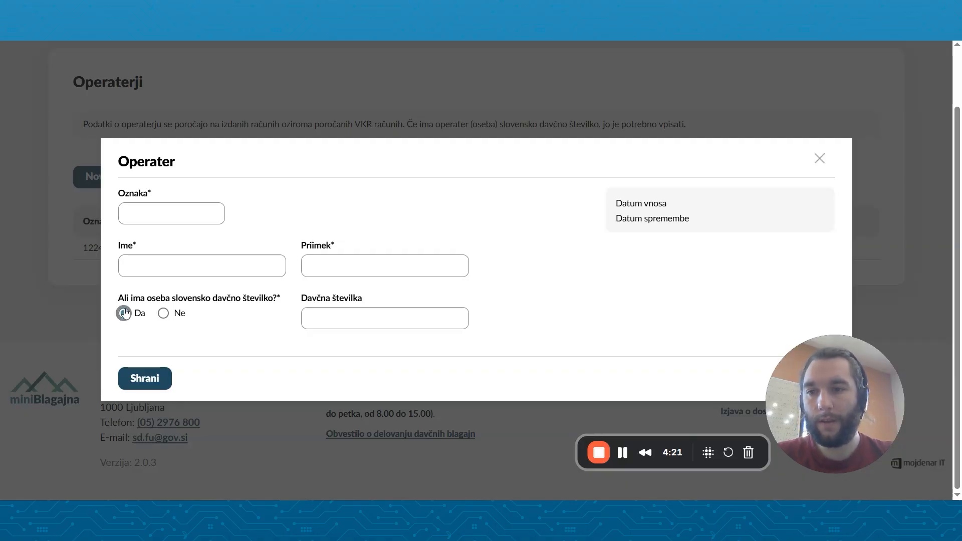
left_click(306, 323)
double_click(814, 166)
left_click(818, 163)
scroll(320, 270, "left", 5)
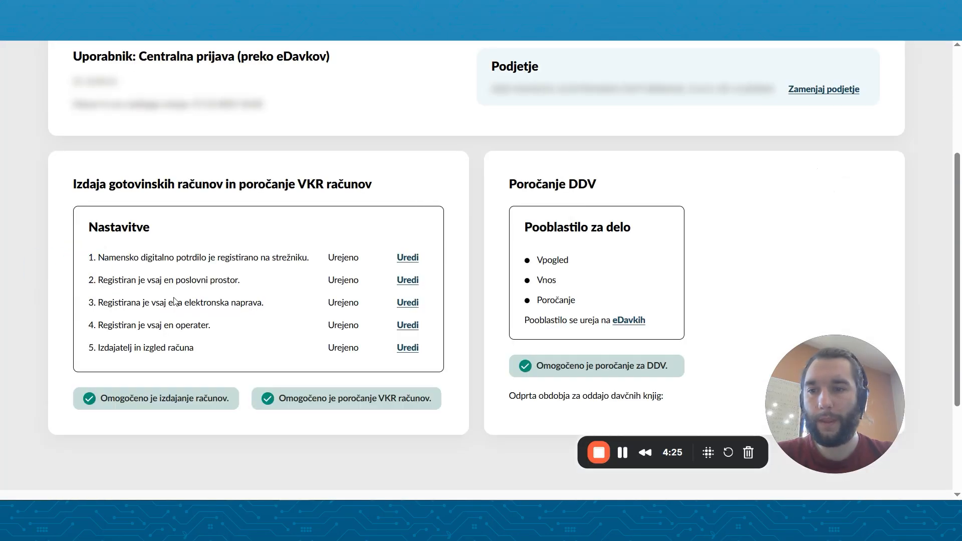
Open the invoice issuer and appearance settings, review and save the VAT payer status as Da, and return to the settings overview.
left_click(408, 350)
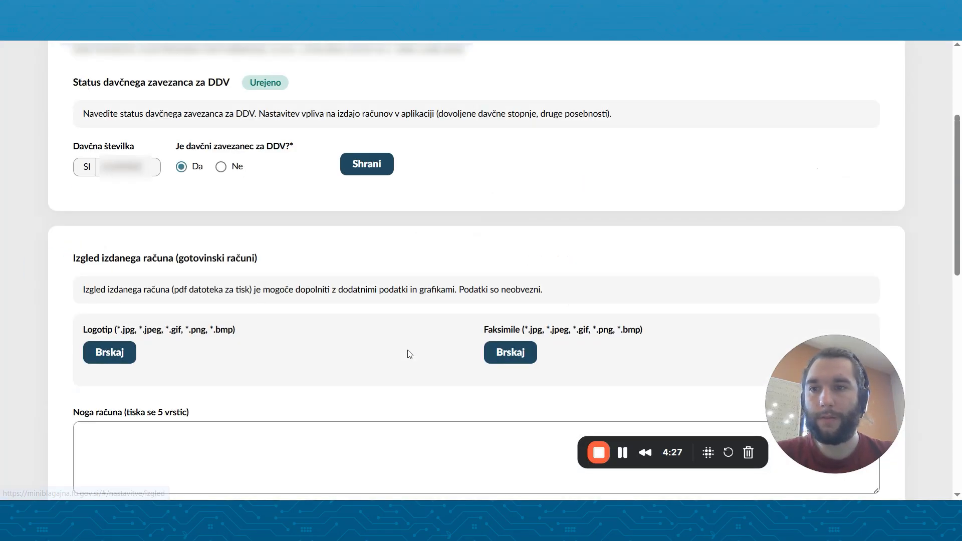
scroll(104, 175, "up", 2)
scroll(248, 218, "up", 1)
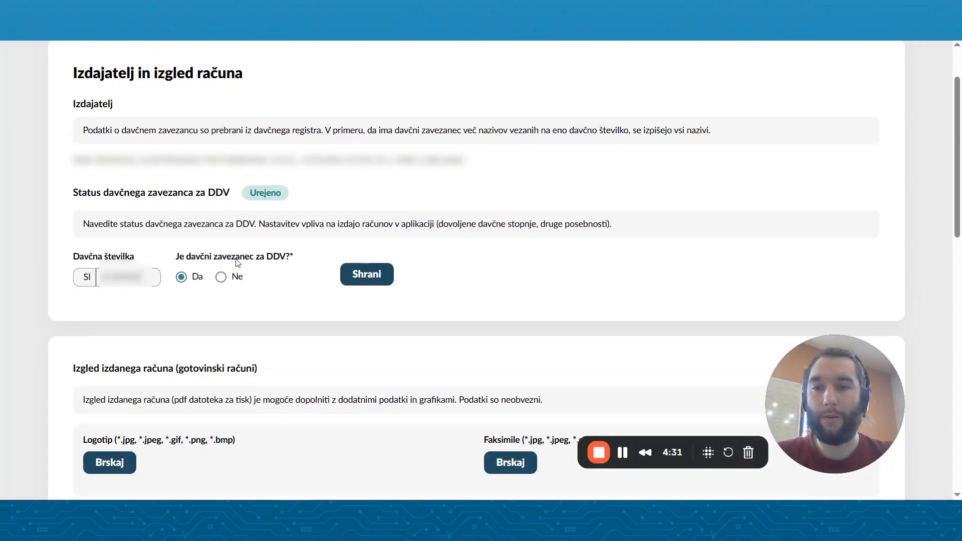
left_click(366, 274)
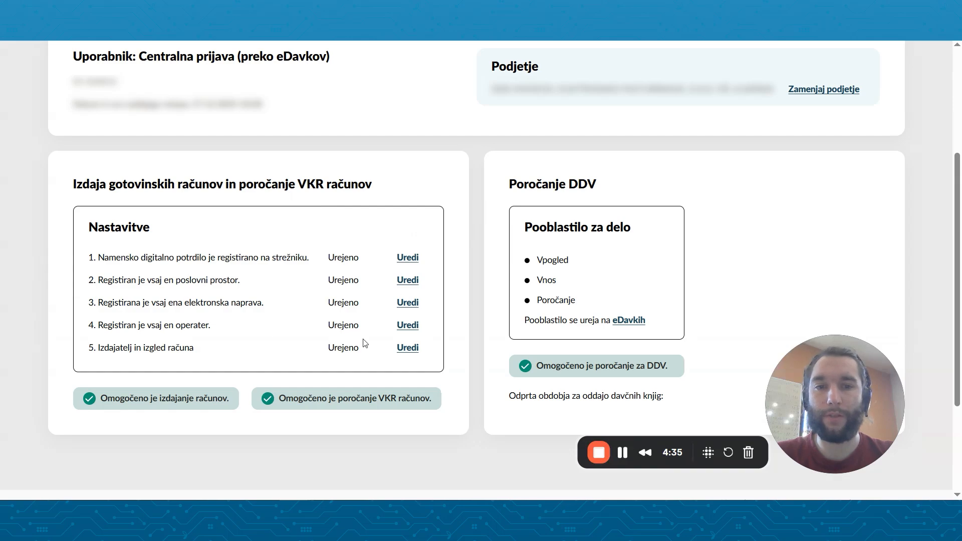
scroll(364, 344, "up", 2)
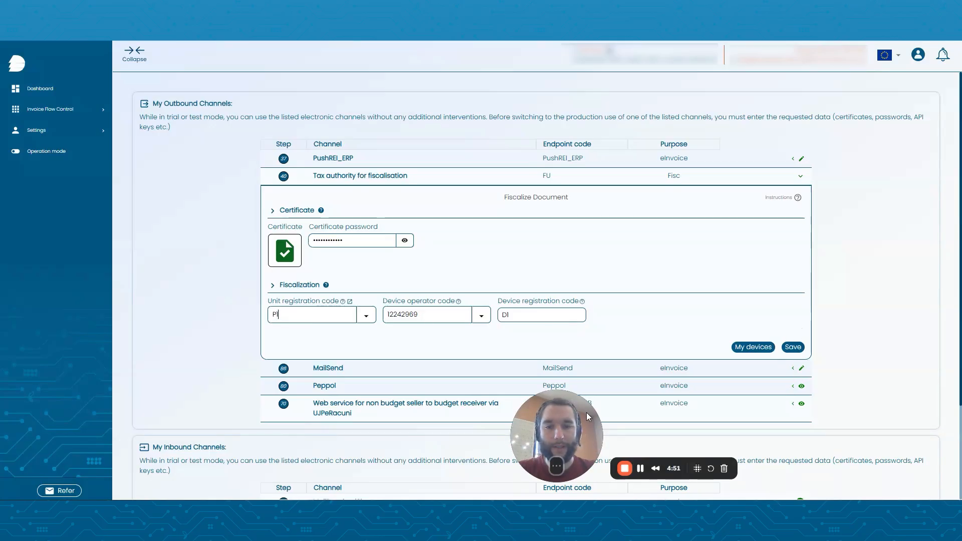
left_click_drag(534, 430, 56, 420)
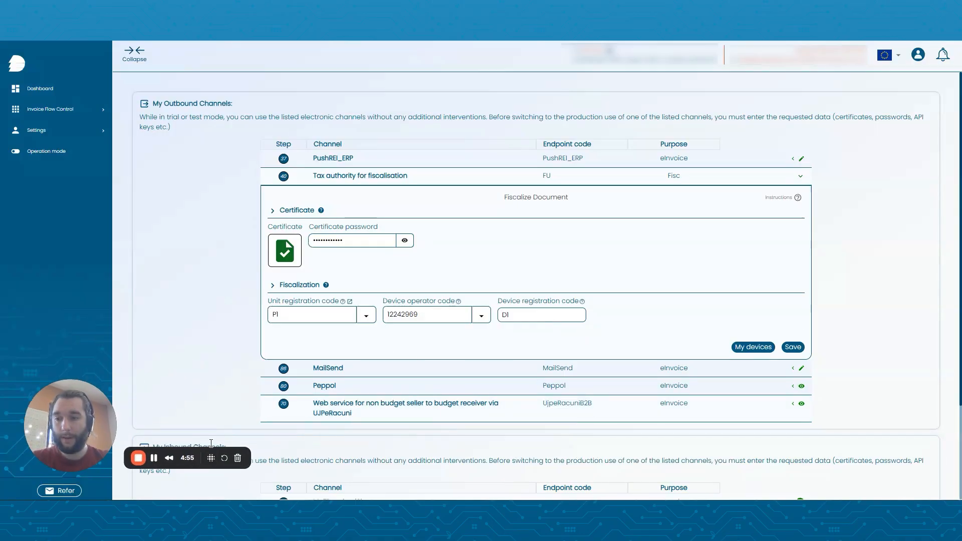